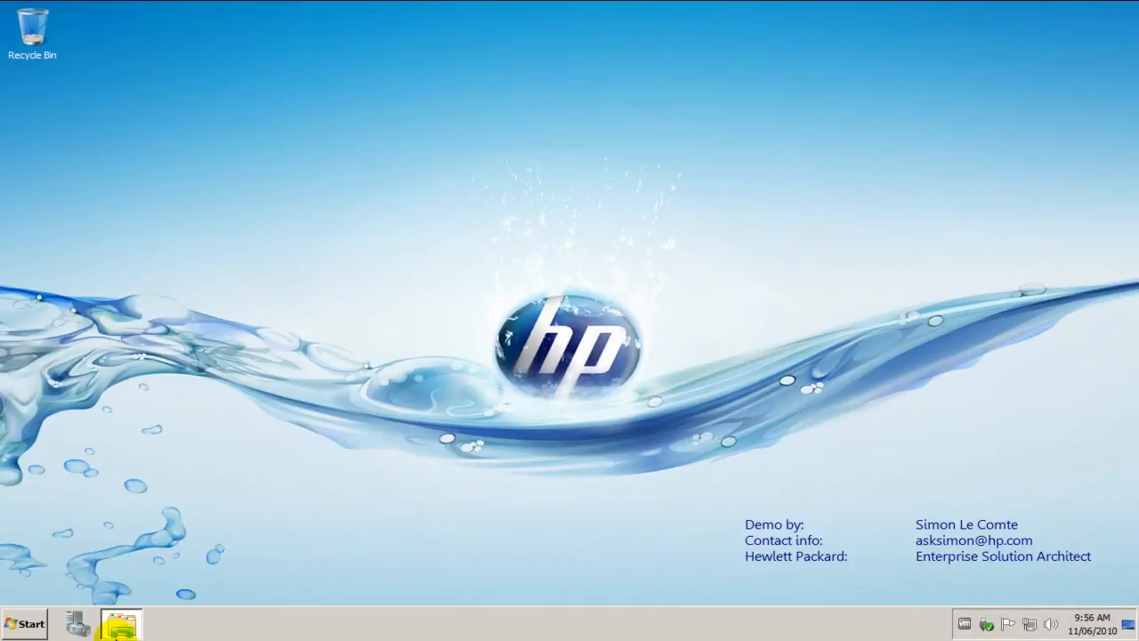
Run the setup application from the HPCACore_win32 folder and close the folder window
{"action": "mouse_move", "coordinate": [119, 633]}
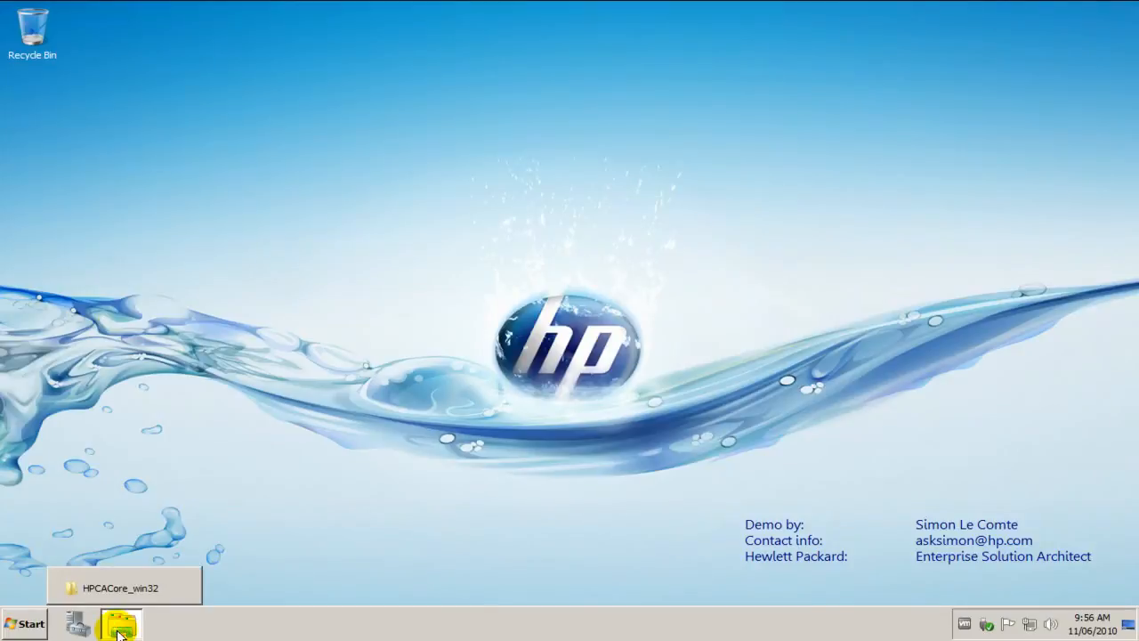
{"action": "left_click", "coordinate": [124, 587]}
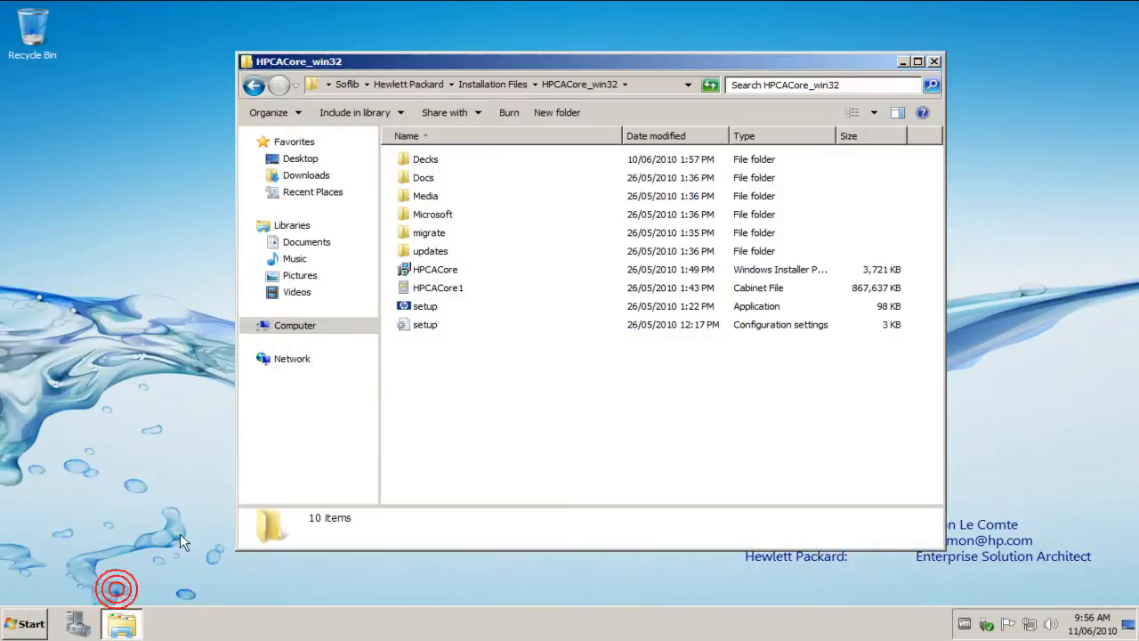
{"action": "left_click", "coordinate": [428, 310]}
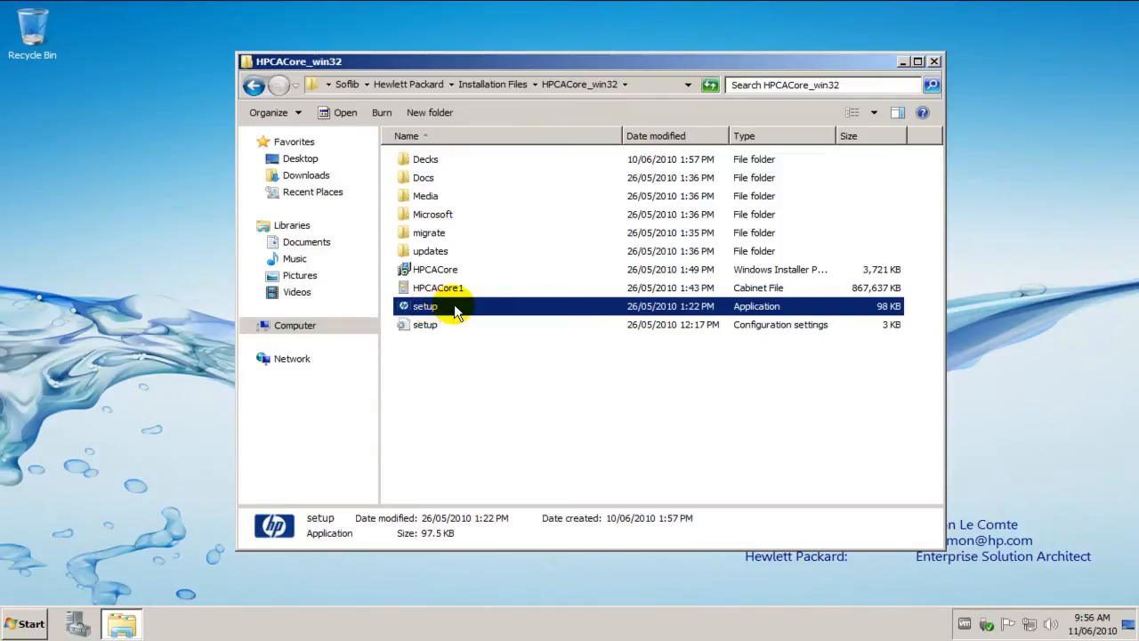
{"action": "double_click", "coordinate": [434, 308]}
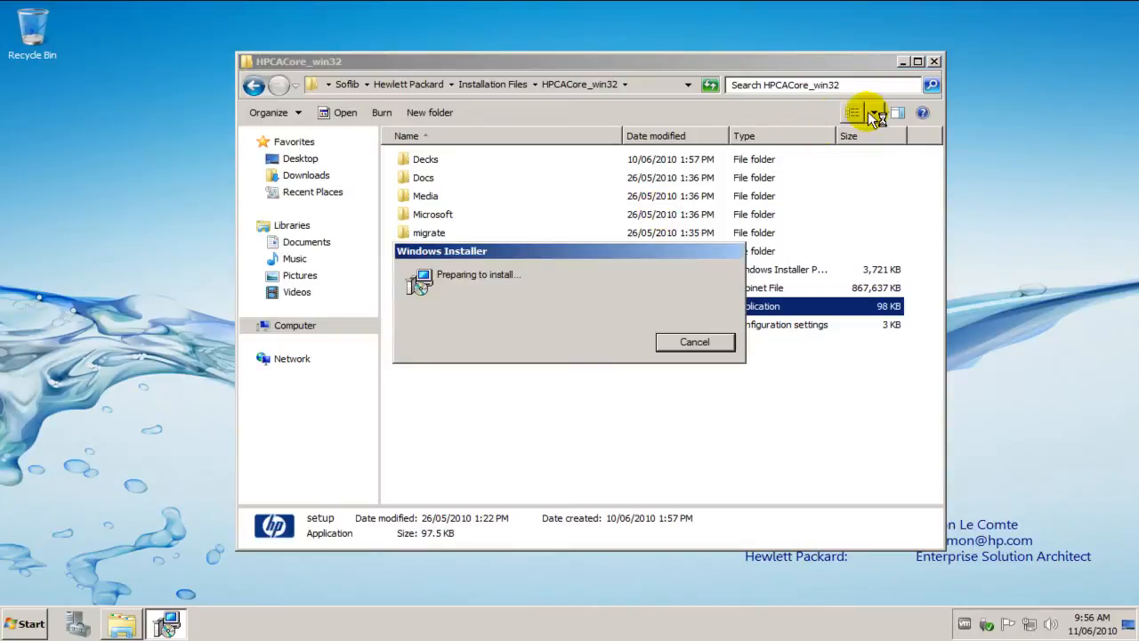
{"action": "left_click", "coordinate": [935, 62]}
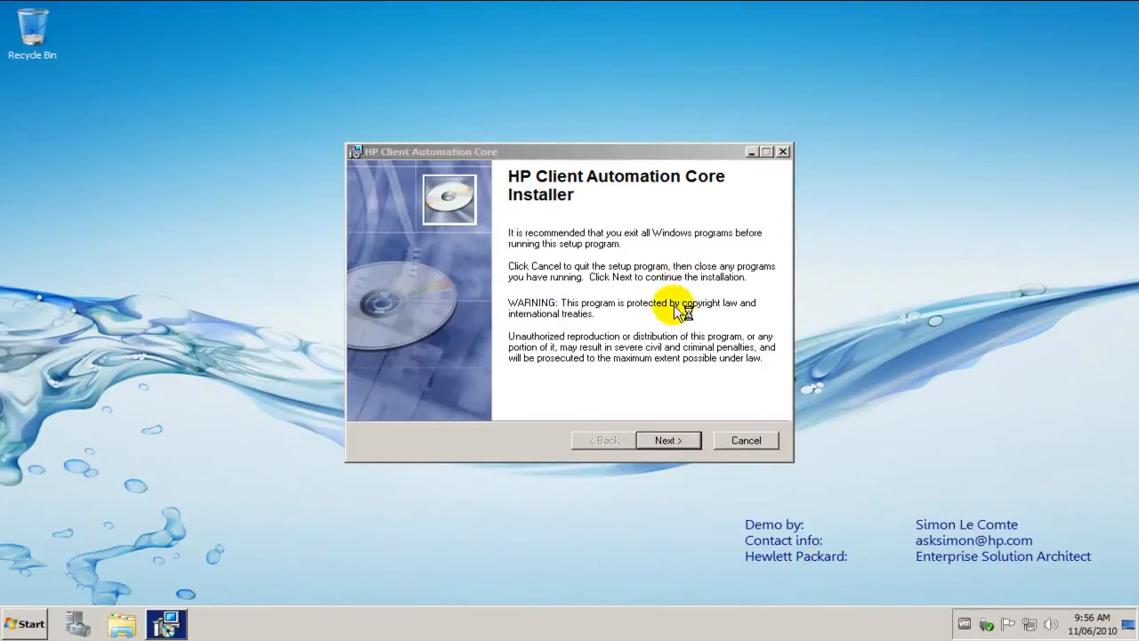
Pass the installer's introduction and accept the license agreement to reach the installation folder choice
{"action": "left_click", "coordinate": [666, 438]}
{"action": "left_click", "coordinate": [612, 394]}
{"action": "left_click_drag", "start_coordinate": [774, 239], "coordinate": [773, 372]}
{"action": "left_click", "coordinate": [668, 439]}
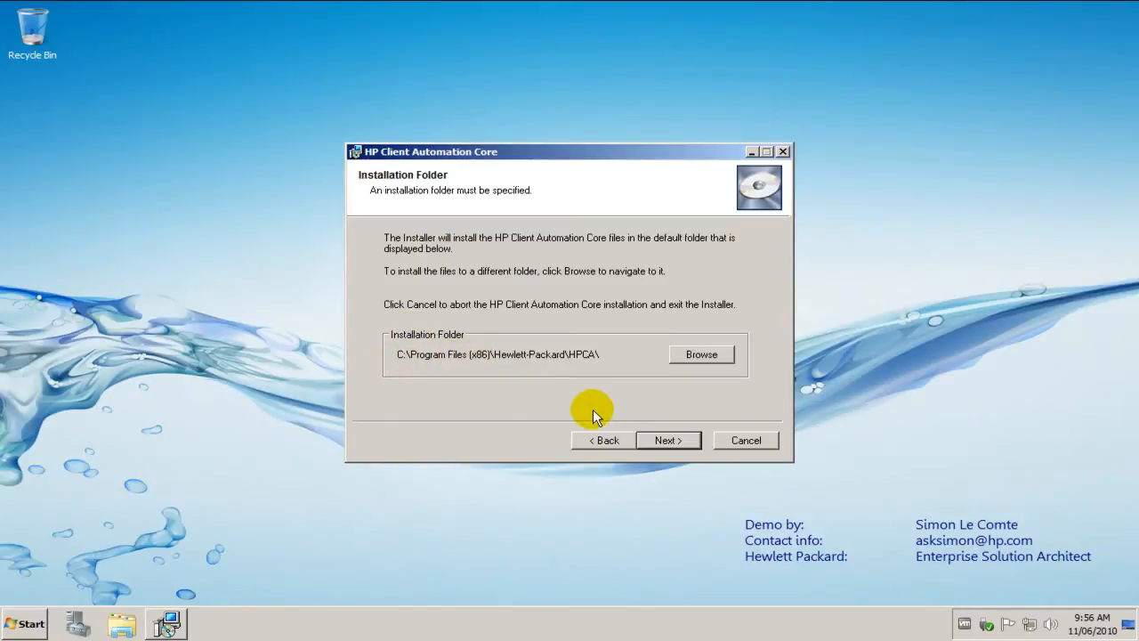
Install with the default program and data folders, host name cas.psg.local and server ports 3466 and 3464, then close the finished installer
{"action": "left_click", "coordinate": [665, 440]}
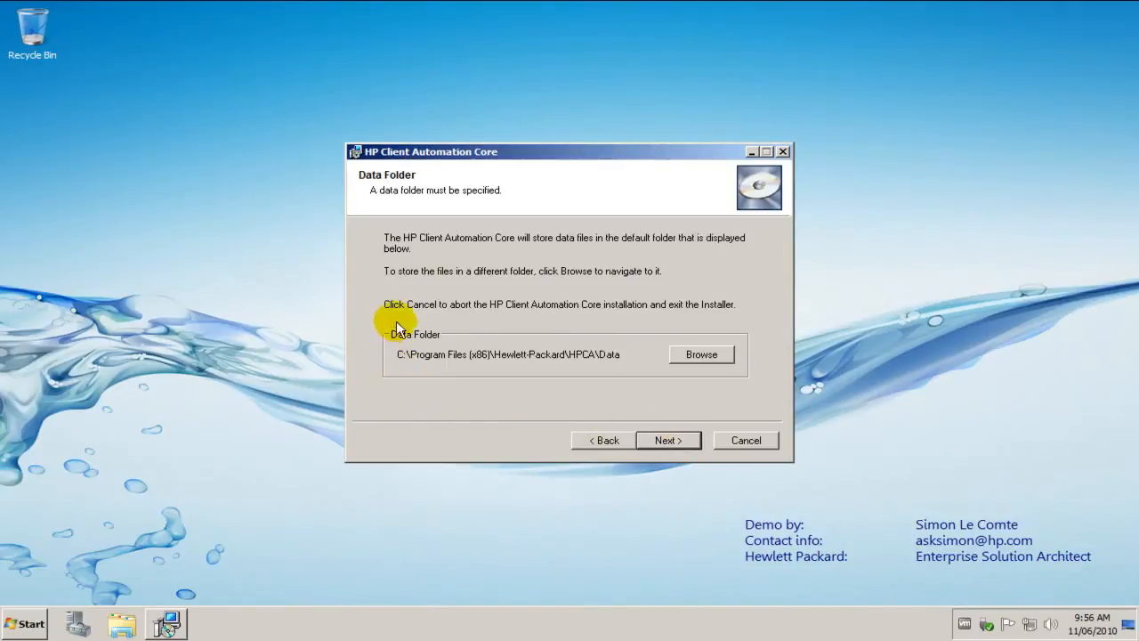
{"action": "left_click", "coordinate": [663, 439]}
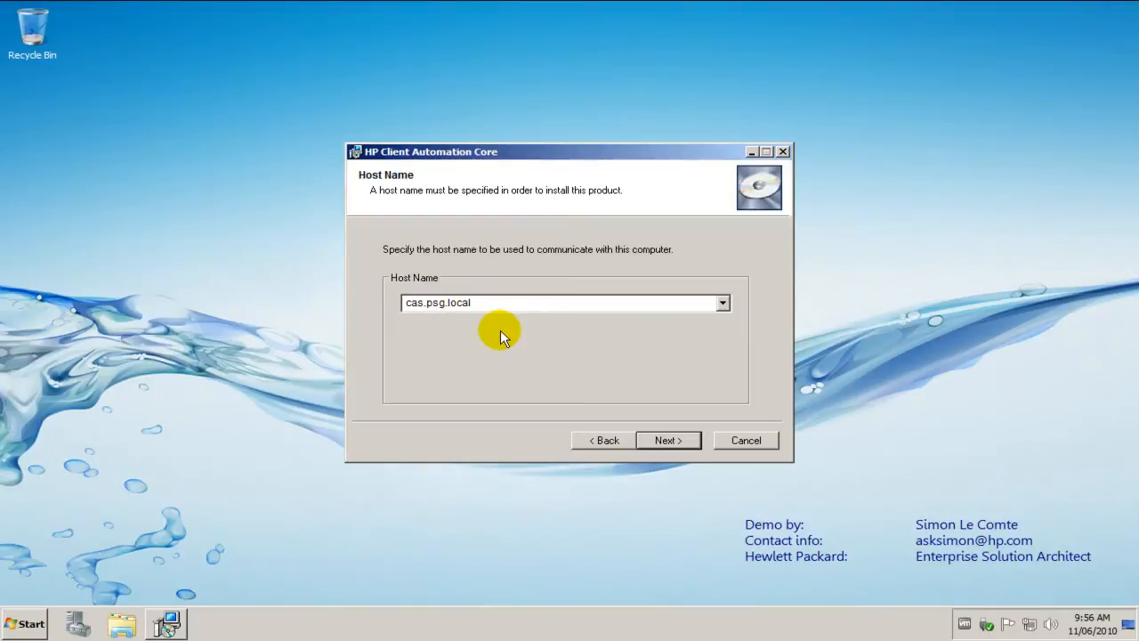
{"action": "left_click", "coordinate": [650, 437]}
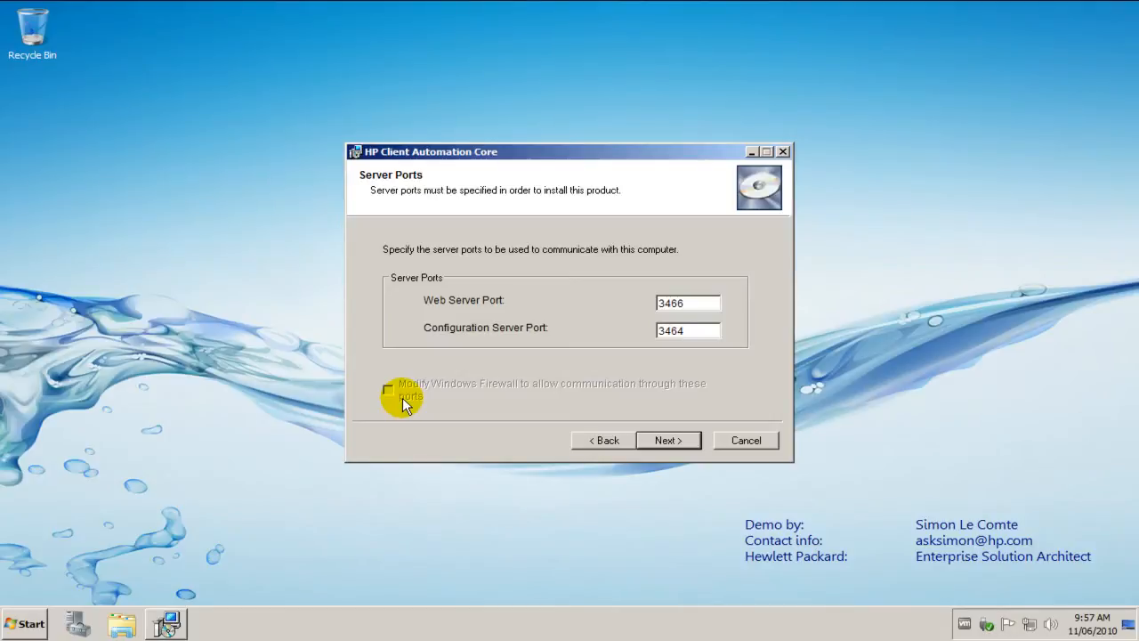
{"action": "left_click", "coordinate": [649, 439]}
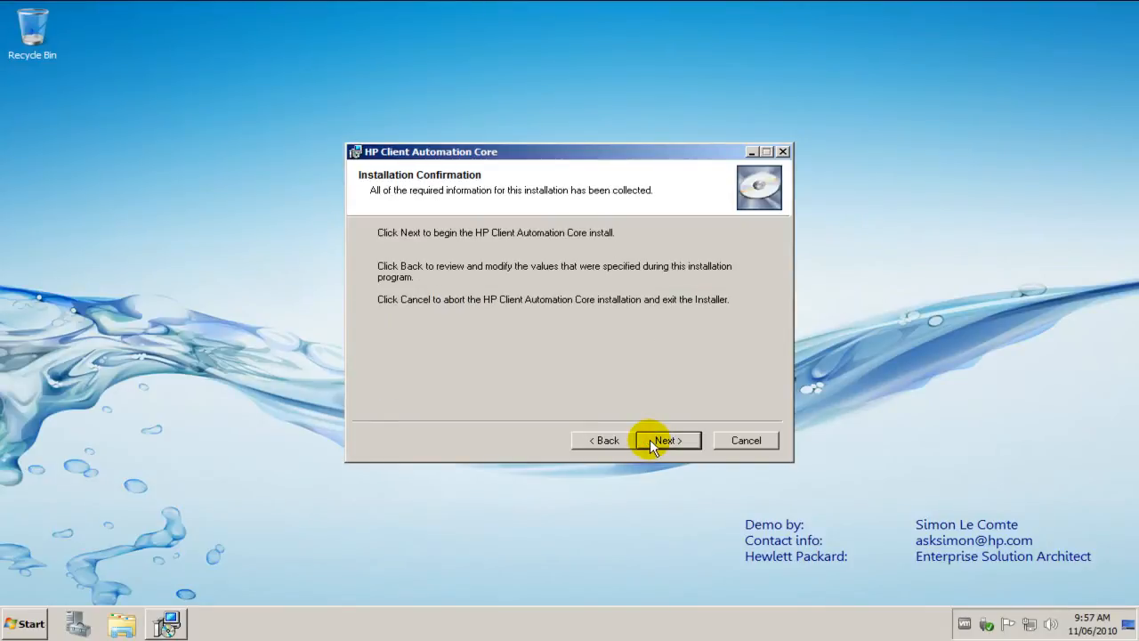
{"action": "left_click", "coordinate": [649, 439]}
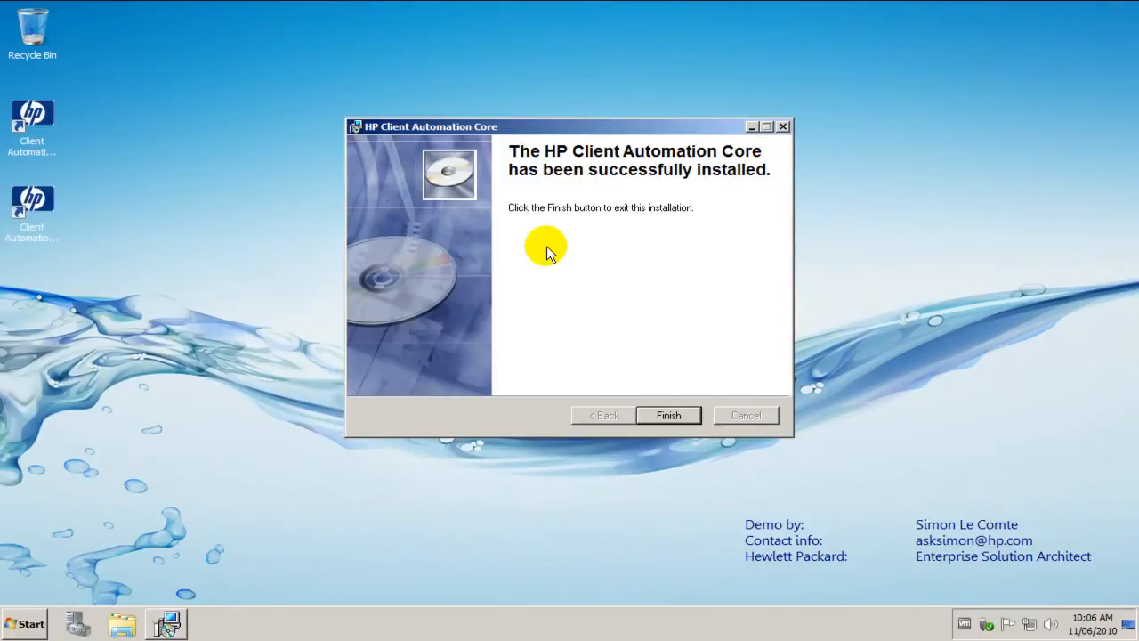
{"action": "left_click", "coordinate": [657, 414]}
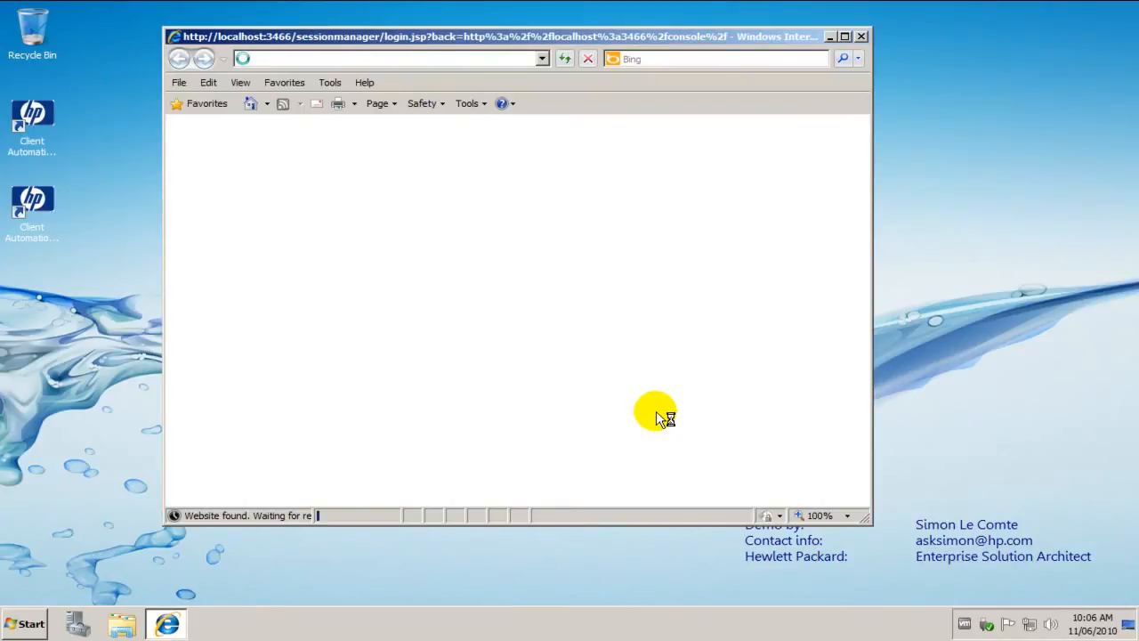
Maximize the browser window and sign in to the Client Automation Console as admin with the account password
{"action": "left_click", "coordinate": [844, 37]}
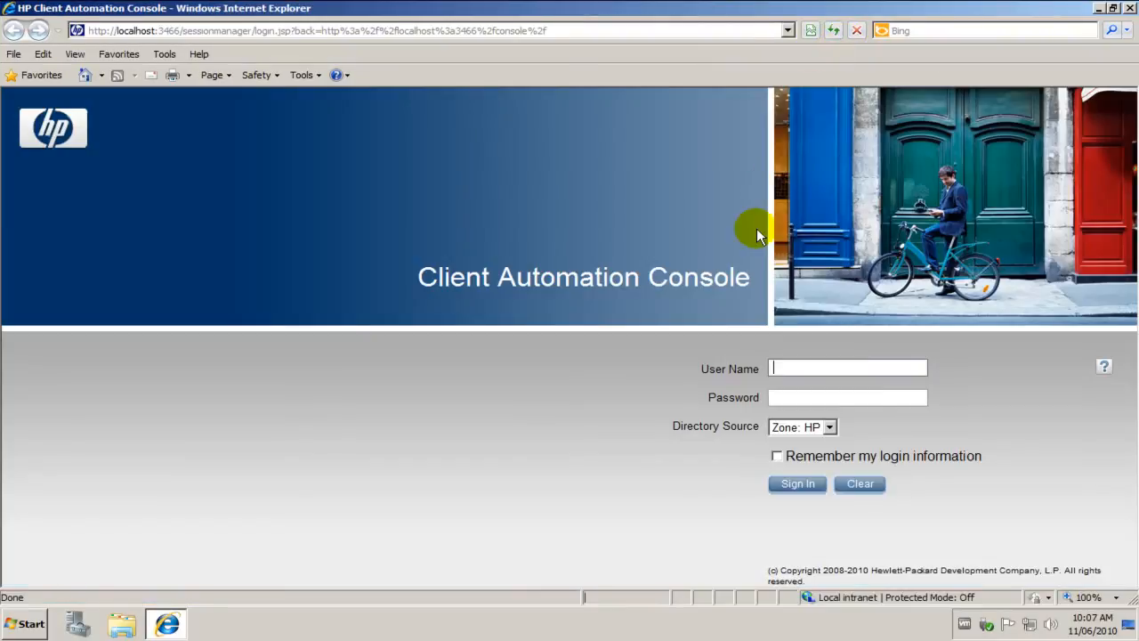
{"action": "type", "text": "admin"}
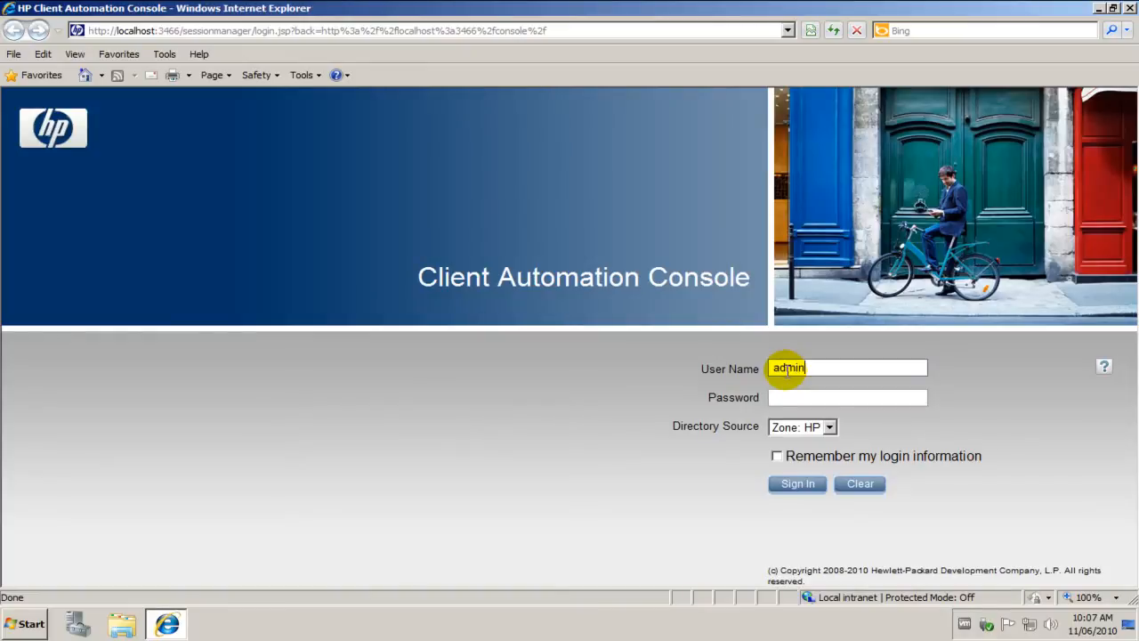
{"action": "key", "text": "Tab"}
{"action": "type", "text": "secret"}
{"action": "left_click", "coordinate": [797, 485]}
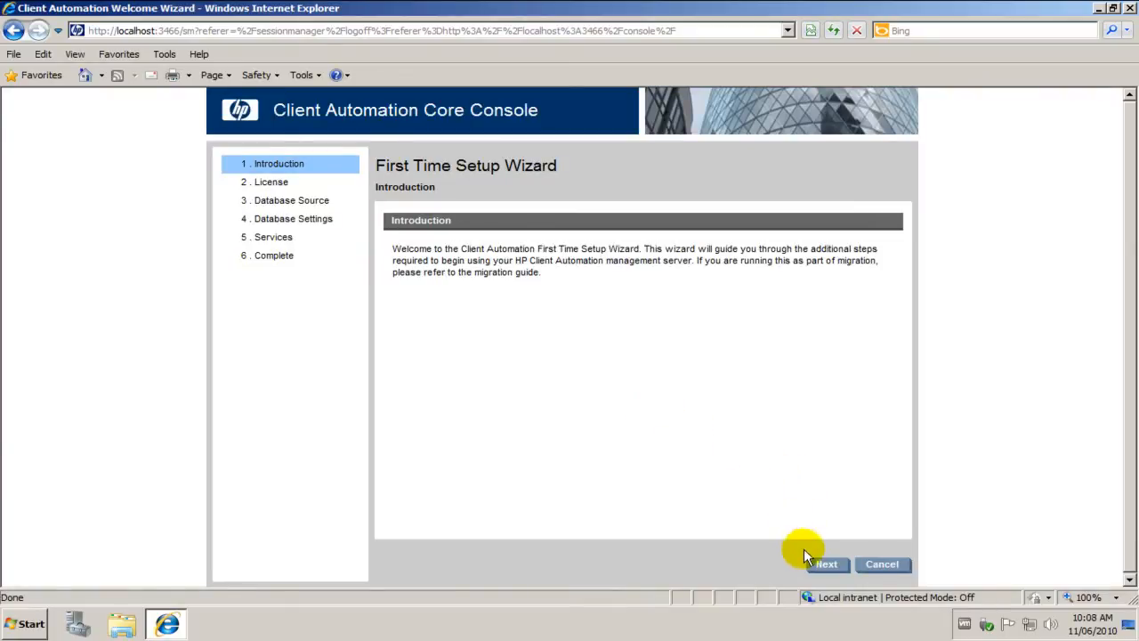
Start the First Time Setup Wizard, leave the license data empty, and choose to create and configure a new SQL Server database
{"action": "left_click", "coordinate": [824, 566]}
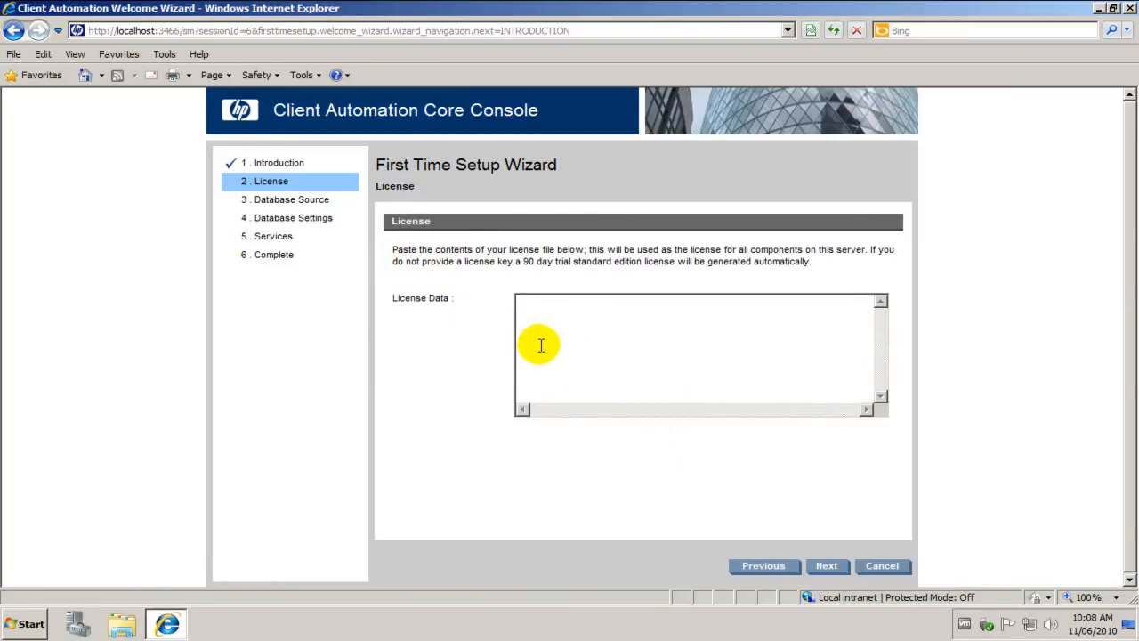
{"action": "left_click", "coordinate": [824, 567]}
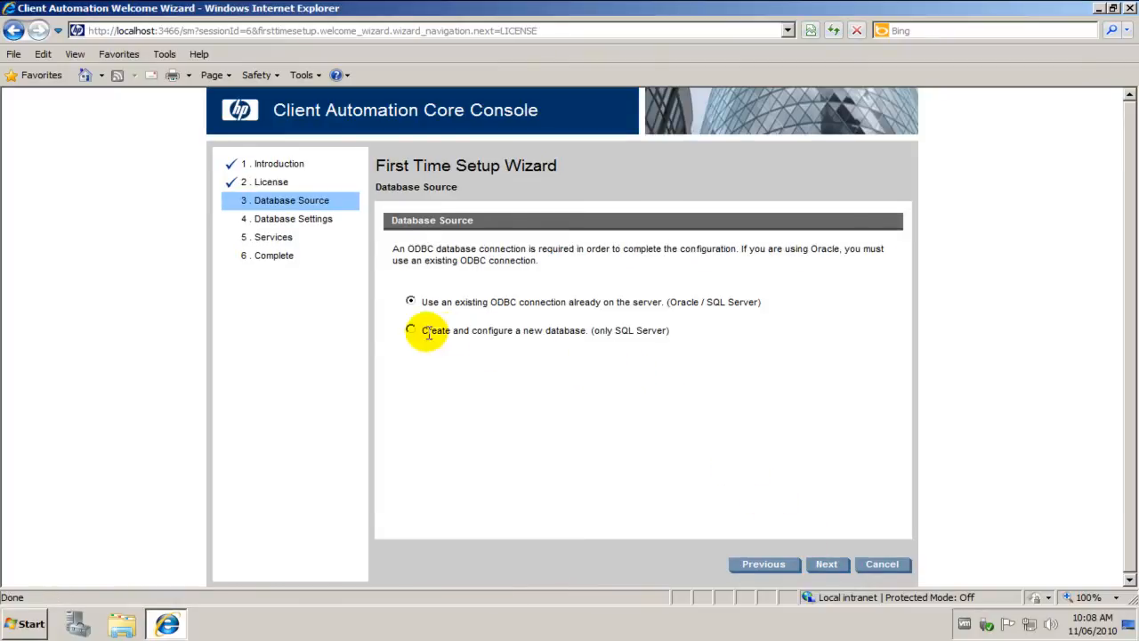
{"action": "left_click", "coordinate": [410, 331]}
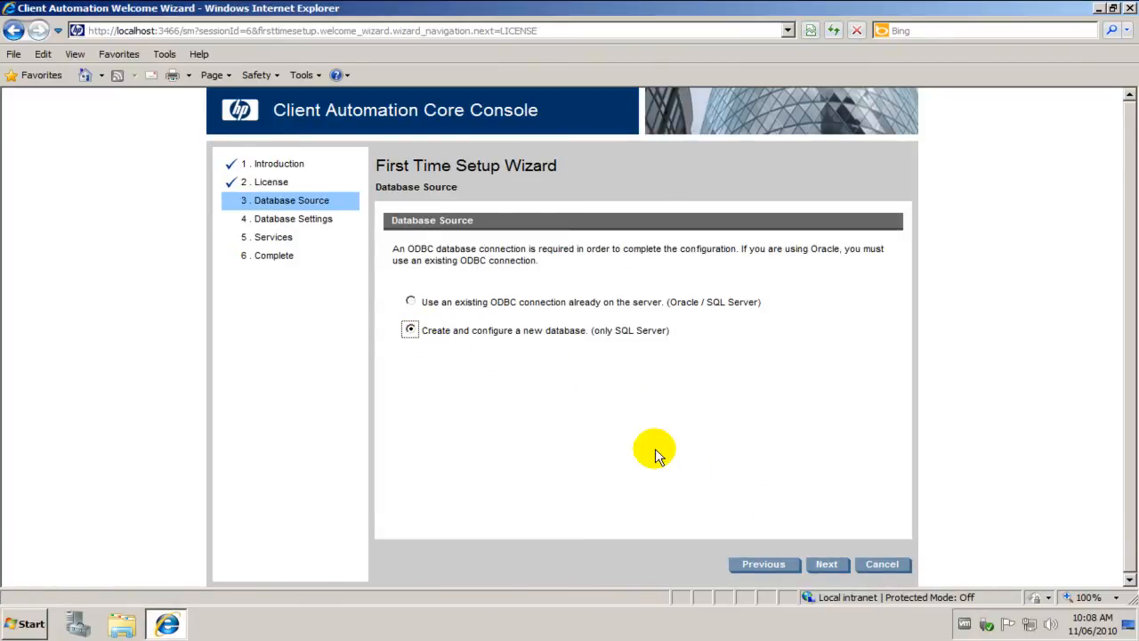
{"action": "left_click", "coordinate": [826, 569]}
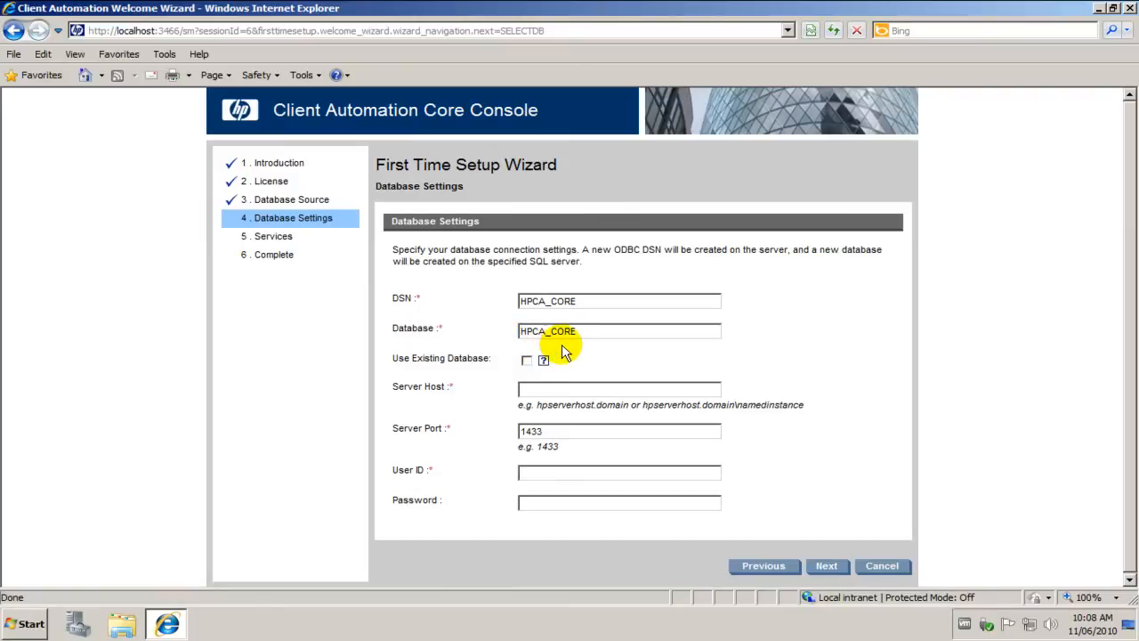
Set the database server host to 192.168.0.50 and the user ID to sa, enter the database password, and submit the settings
{"action": "left_click", "coordinate": [534, 390]}
{"action": "type", "text": "192.168."}
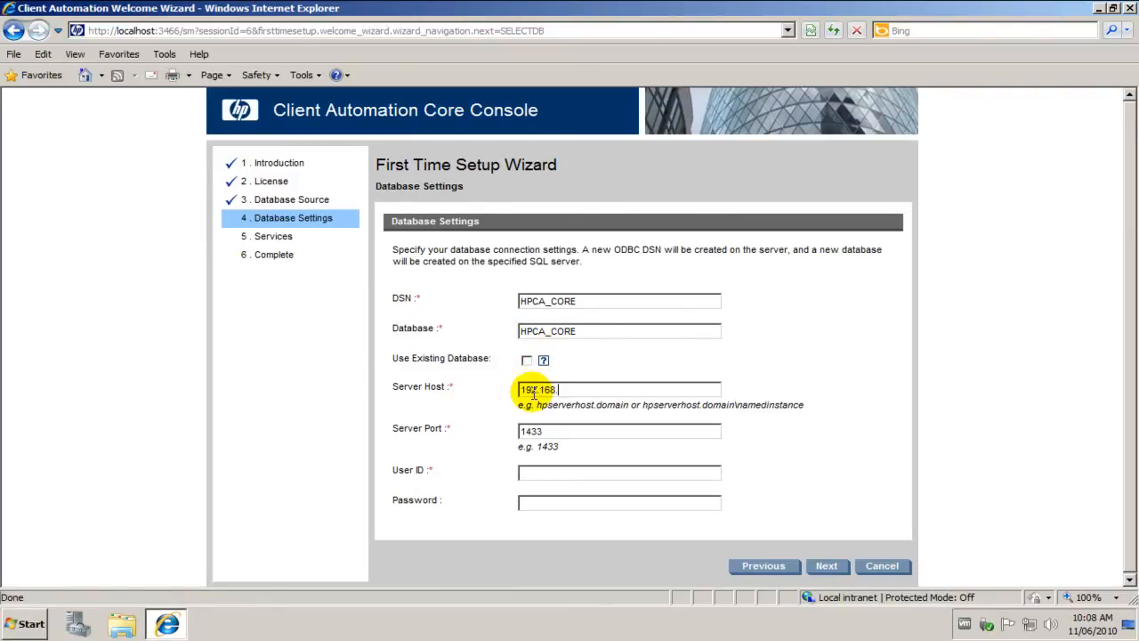
{"action": "type", "text": "0.50"}
{"action": "left_click", "coordinate": [540, 473]}
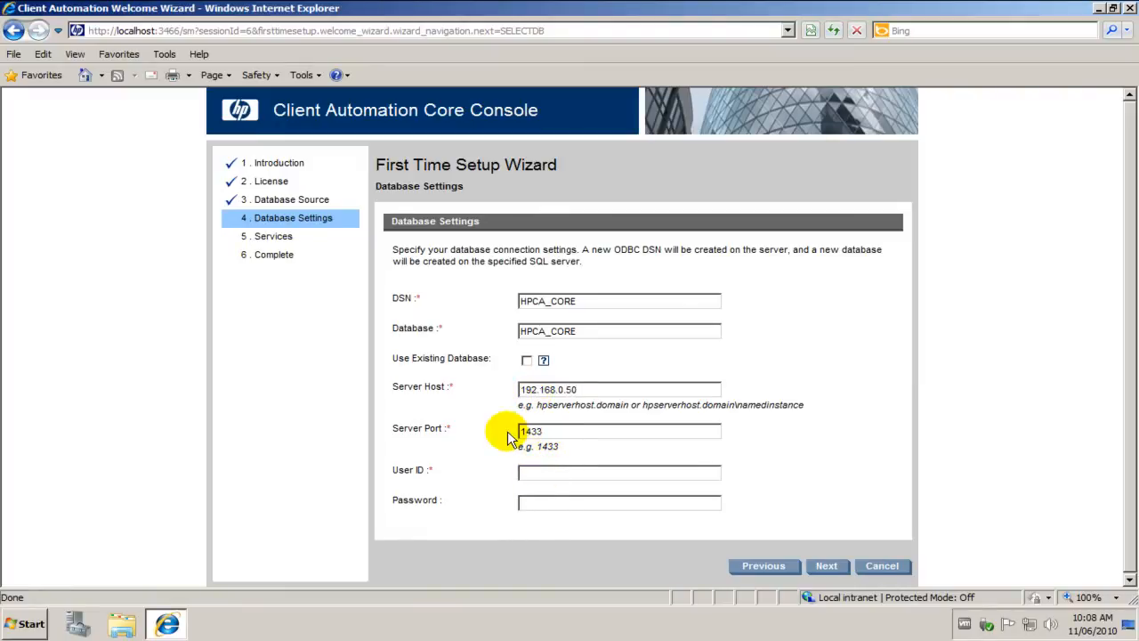
{"action": "left_click", "coordinate": [527, 478]}
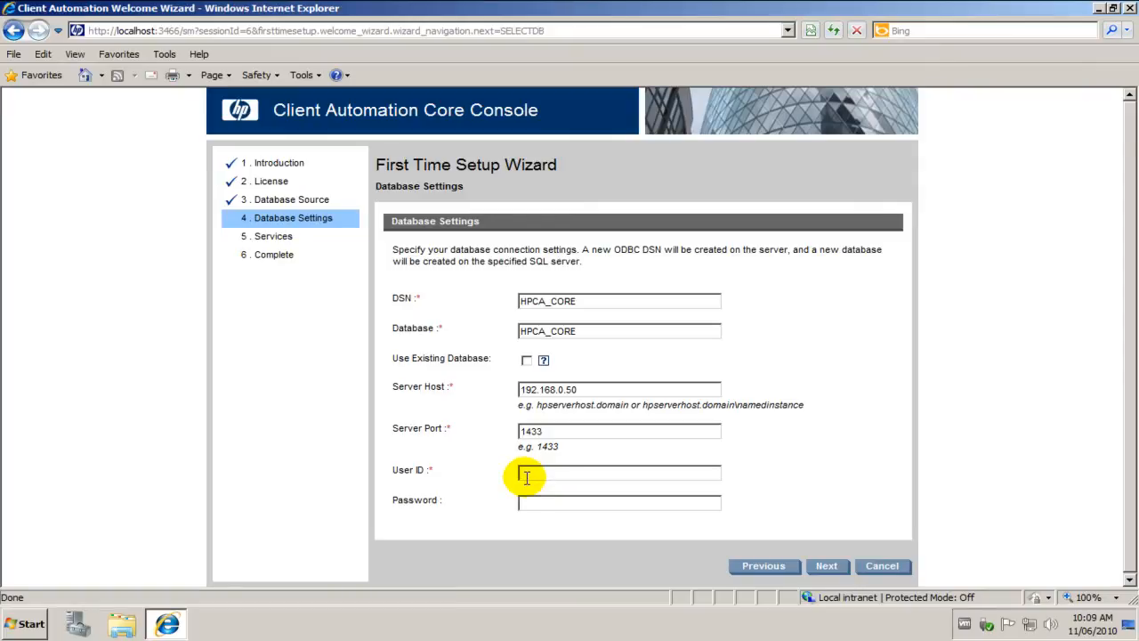
{"action": "type", "text": "sa"}
{"action": "key", "text": "Tab"}
{"action": "type", "text": "password"}
{"action": "left_click", "coordinate": [820, 567]}
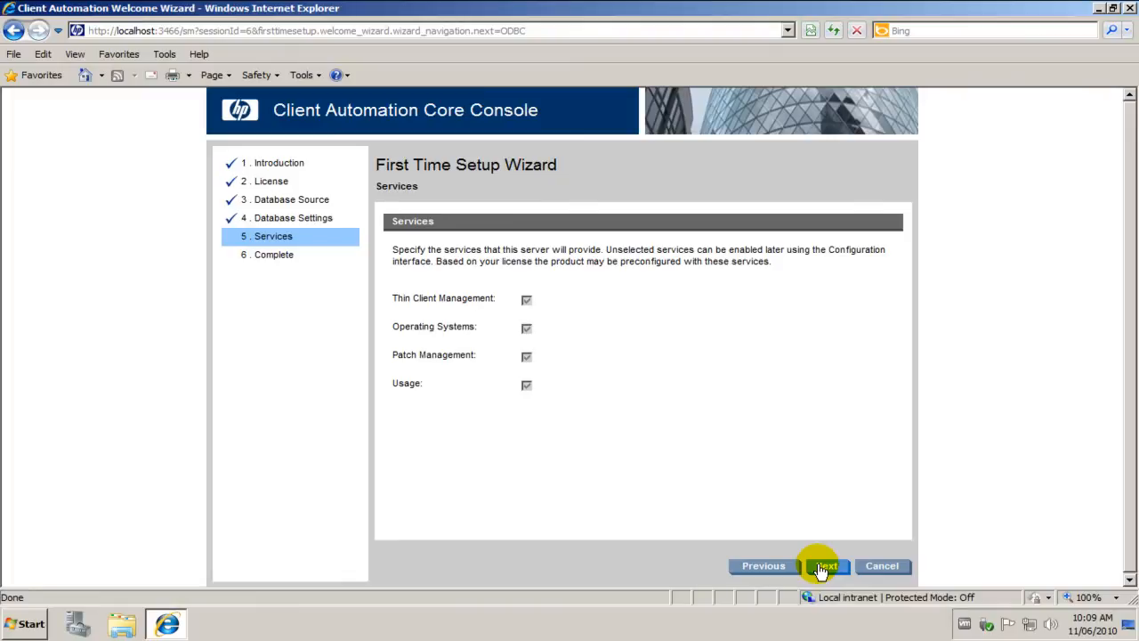
Complete the setup wizard with the preselected services and sign back in to the console as admin with the account password
{"action": "left_click", "coordinate": [826, 566]}
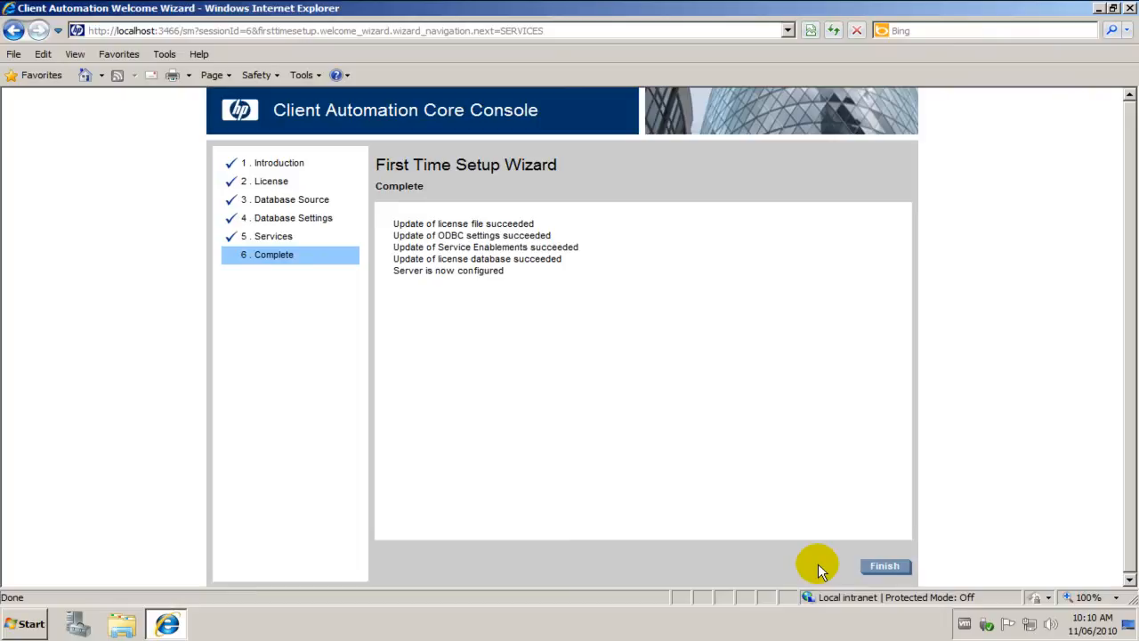
{"action": "left_click", "coordinate": [887, 568]}
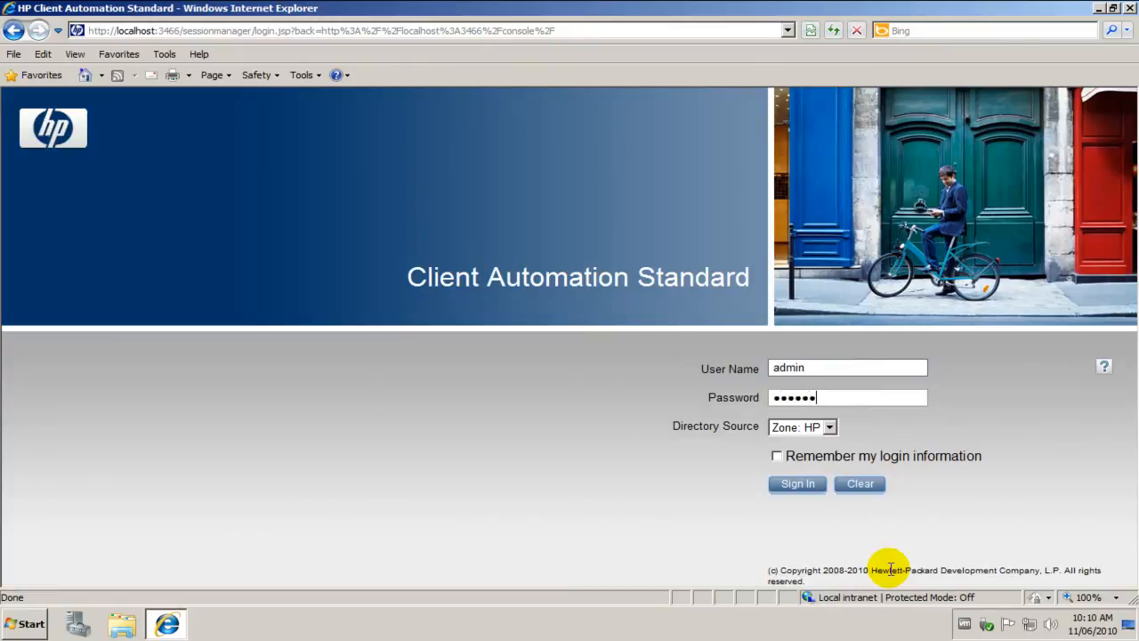
{"action": "key", "text": "Return"}
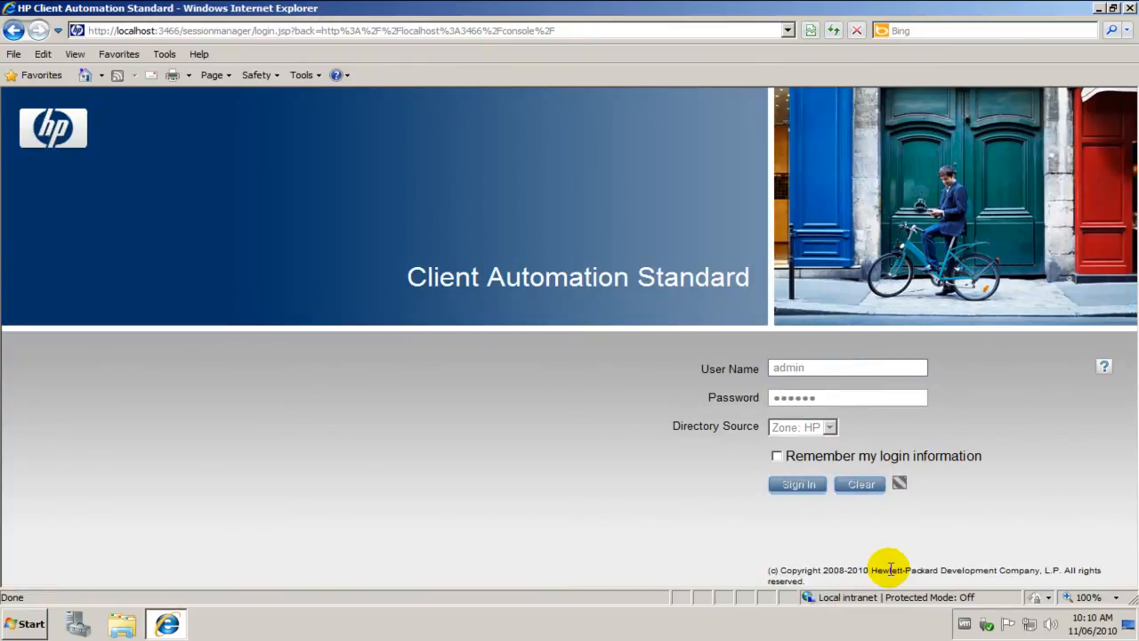